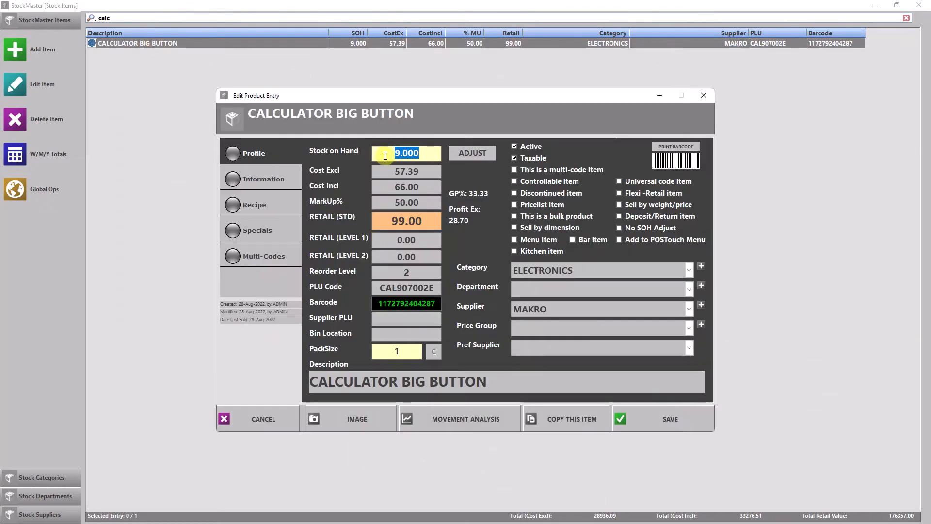
Step: Set the calculator's stock on hand to 10, save the product entry and close the stock items list
{"action": "left_click", "coordinate": [424, 153]}
{"action": "left_click_drag", "start_coordinate": [423, 153], "coordinate": [351, 155]}
{"action": "type", "text": "10"}
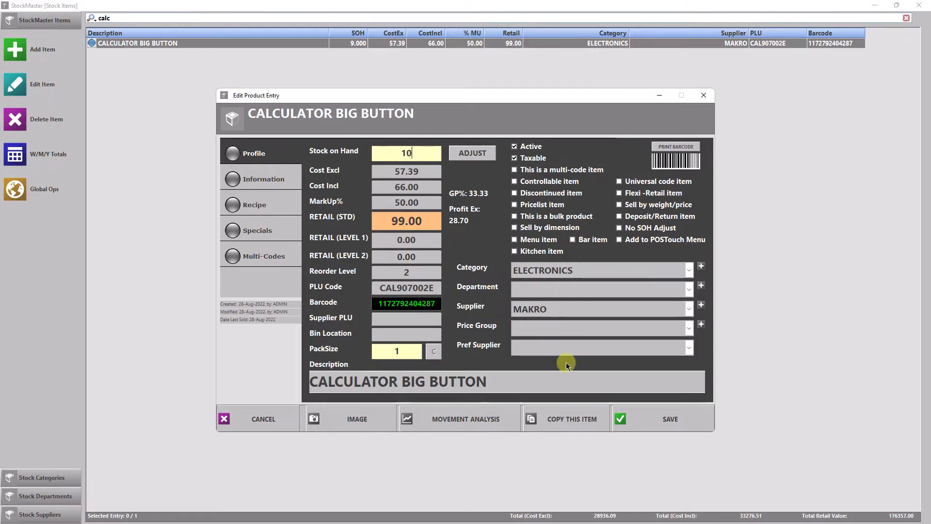
{"action": "left_click", "coordinate": [680, 417]}
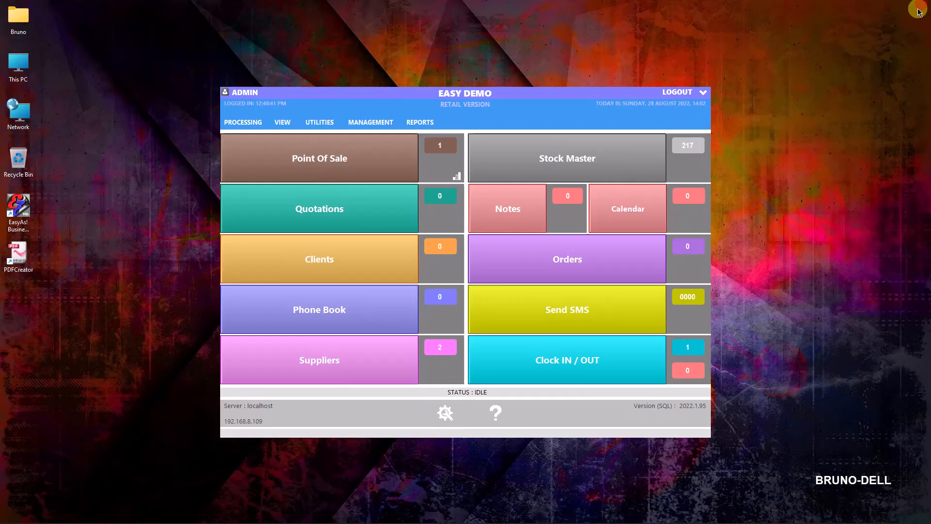
{"action": "left_click", "coordinate": [921, 5]}
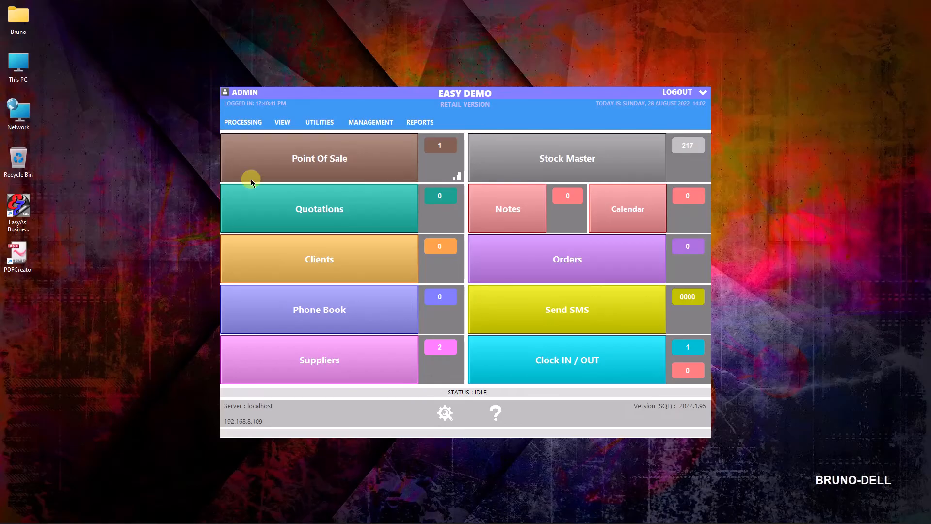
{"action": "left_click", "coordinate": [239, 126]}
{"action": "left_click", "coordinate": [279, 138]}
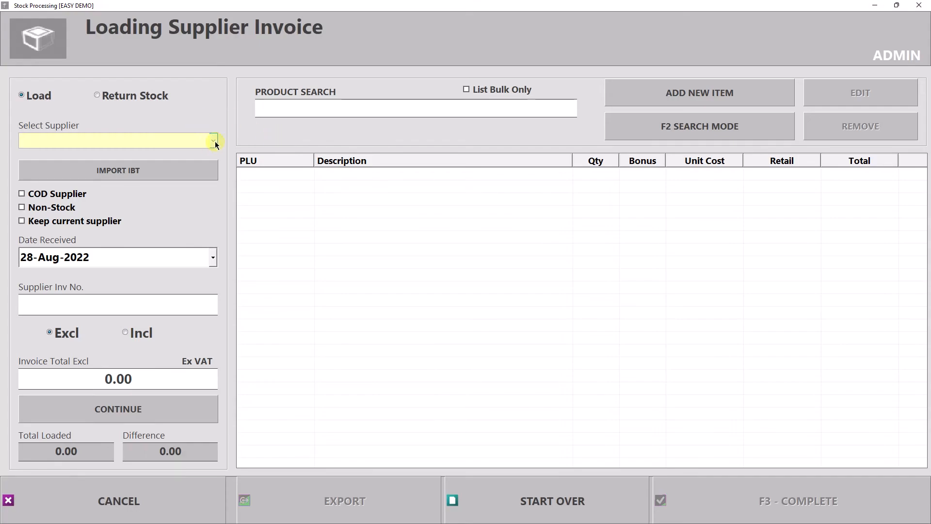
{"action": "left_click", "coordinate": [213, 141]}
{"action": "left_click", "coordinate": [67, 167]}
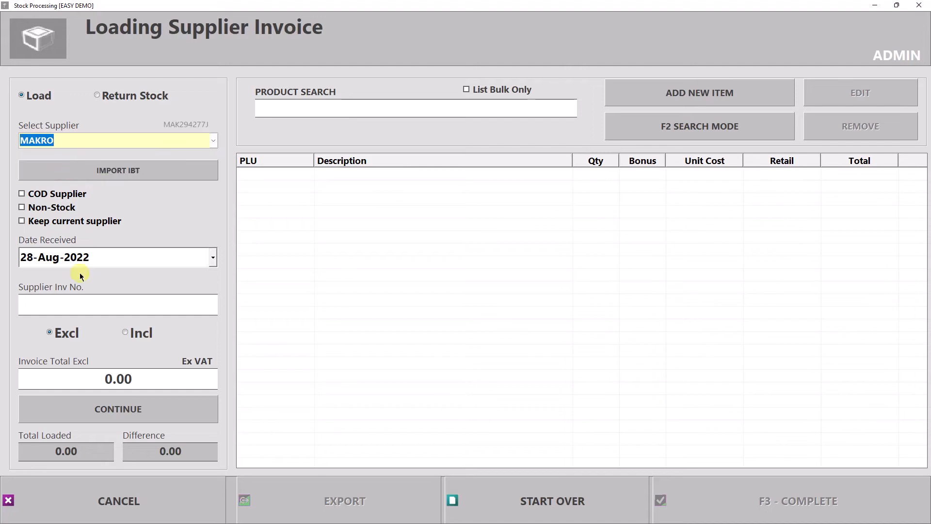
{"action": "left_click", "coordinate": [99, 301]}
{"action": "type", "text": "12"}
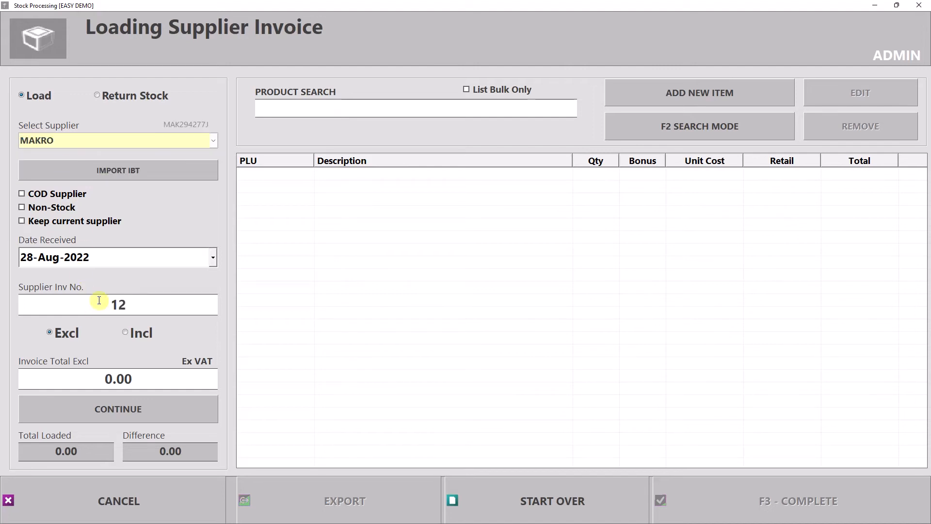
{"action": "left_click", "coordinate": [144, 373]}
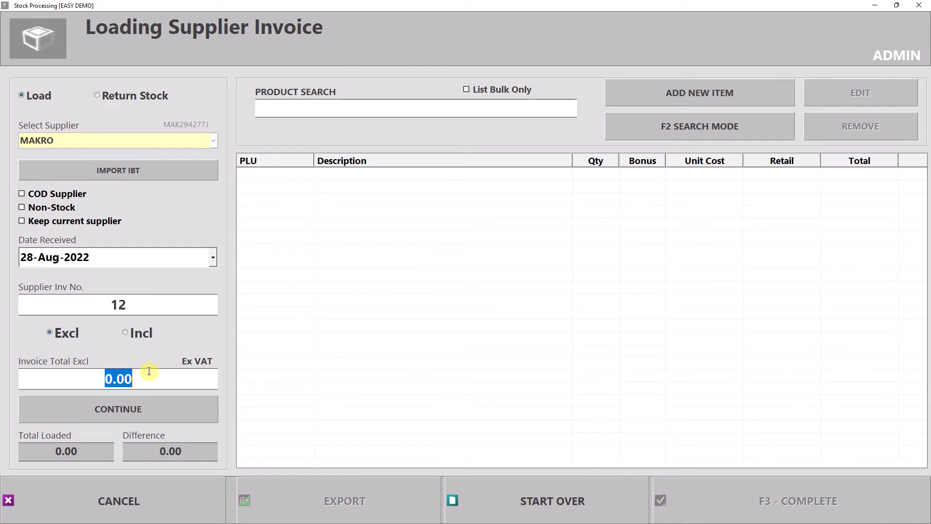
{"action": "type", "text": "670"}
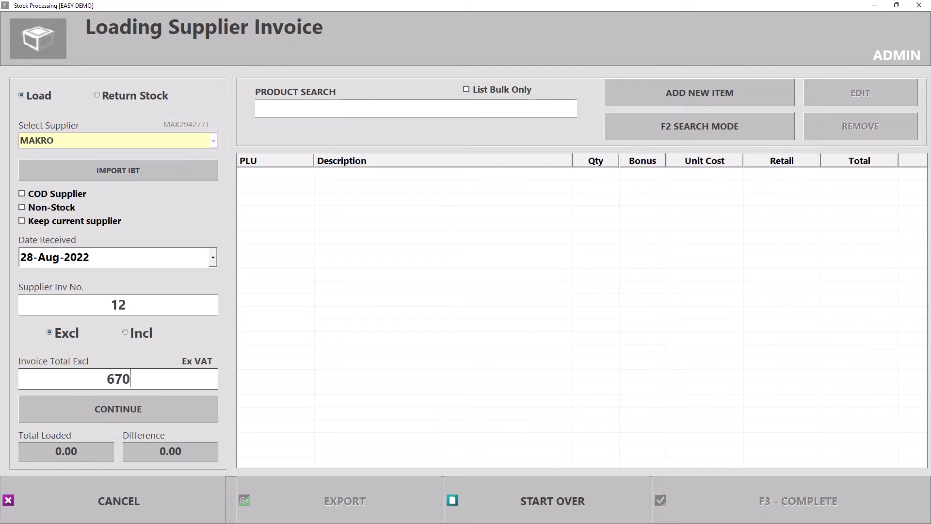
{"action": "left_click", "coordinate": [126, 412]}
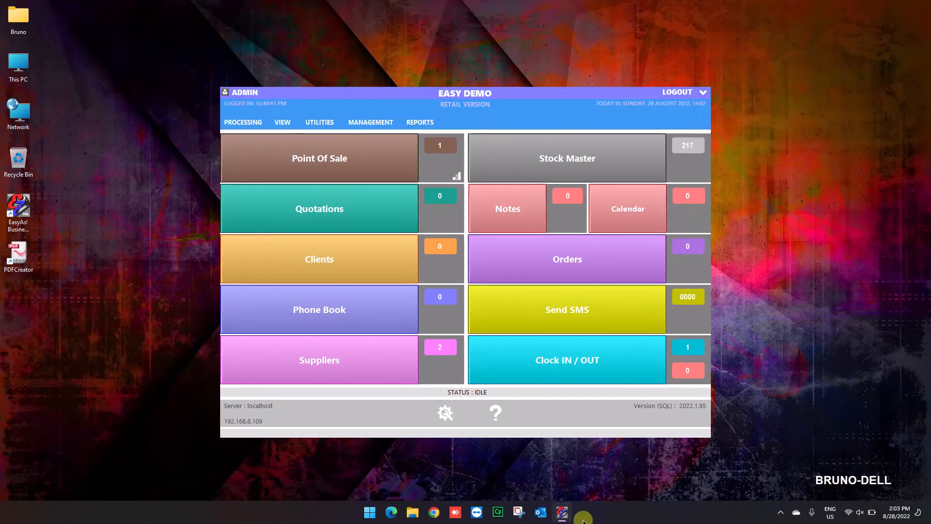
Step: Start loading a supplier invoice from MAKRO with invoice number 12 and a total of 670 excluding VAT
{"action": "left_click", "coordinate": [243, 122]}
{"action": "left_click", "coordinate": [257, 137]}
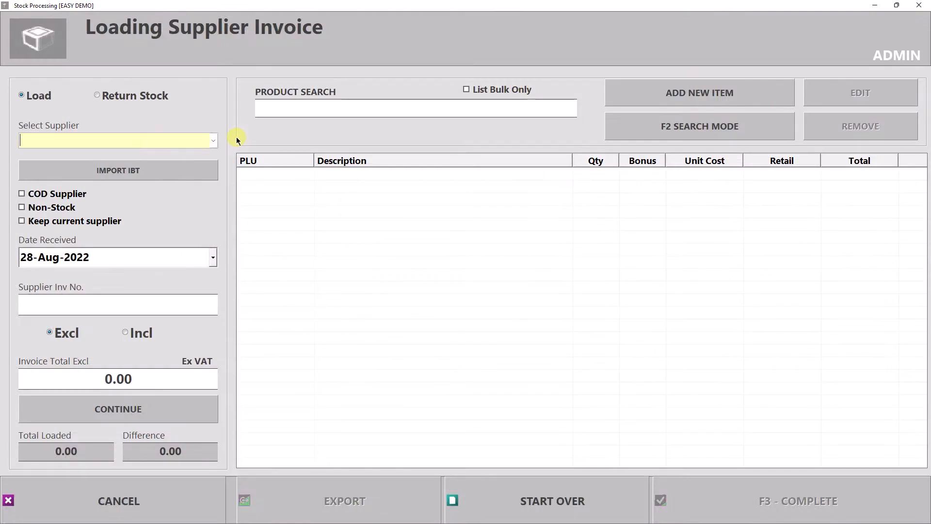
{"action": "left_click", "coordinate": [213, 140]}
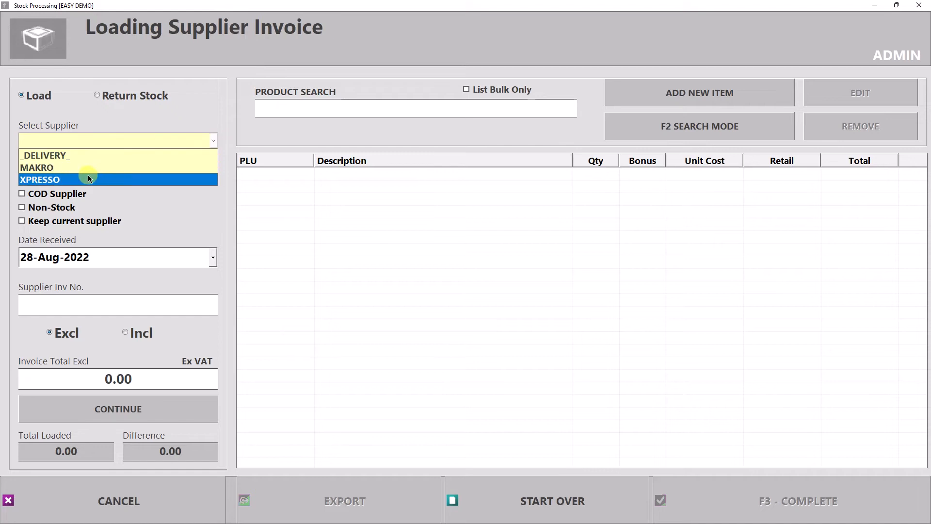
{"action": "left_click", "coordinate": [87, 162]}
{"action": "left_click", "coordinate": [122, 307]}
{"action": "type", "text": "12"}
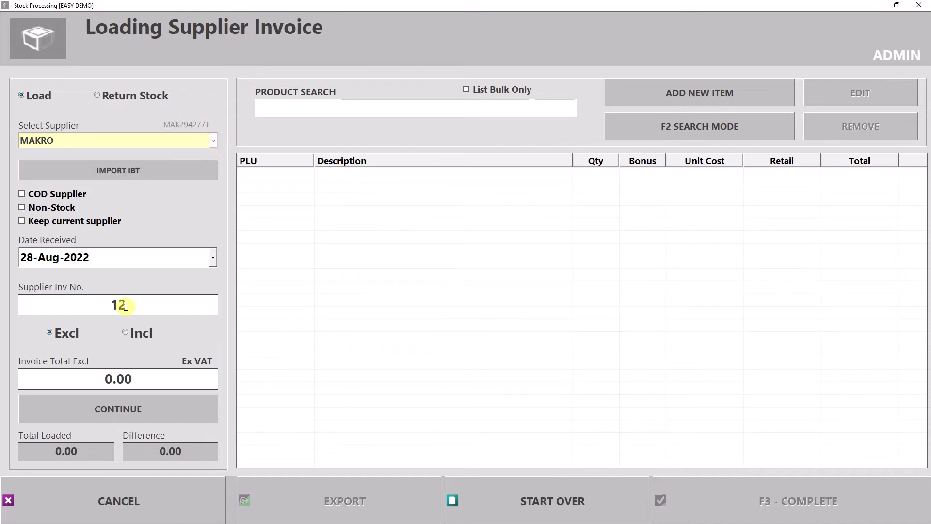
{"action": "left_click", "coordinate": [140, 374]}
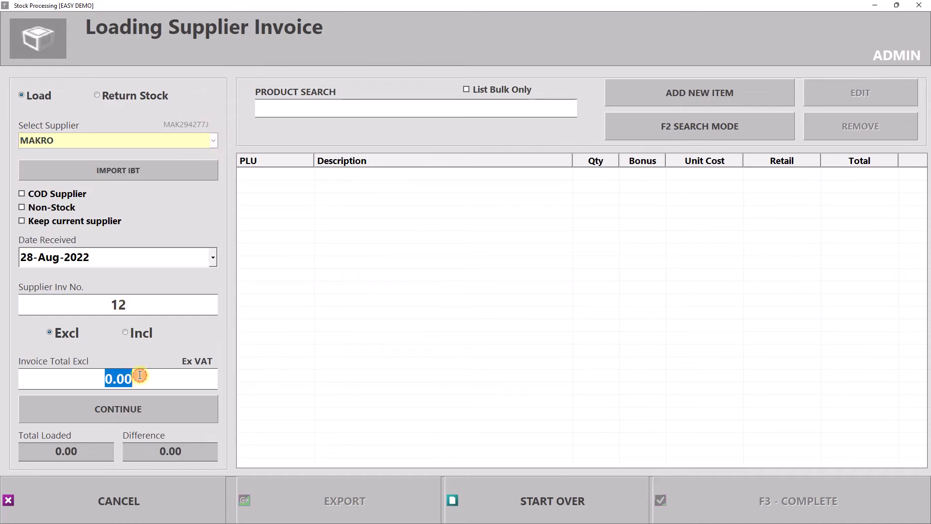
{"action": "type", "text": "670"}
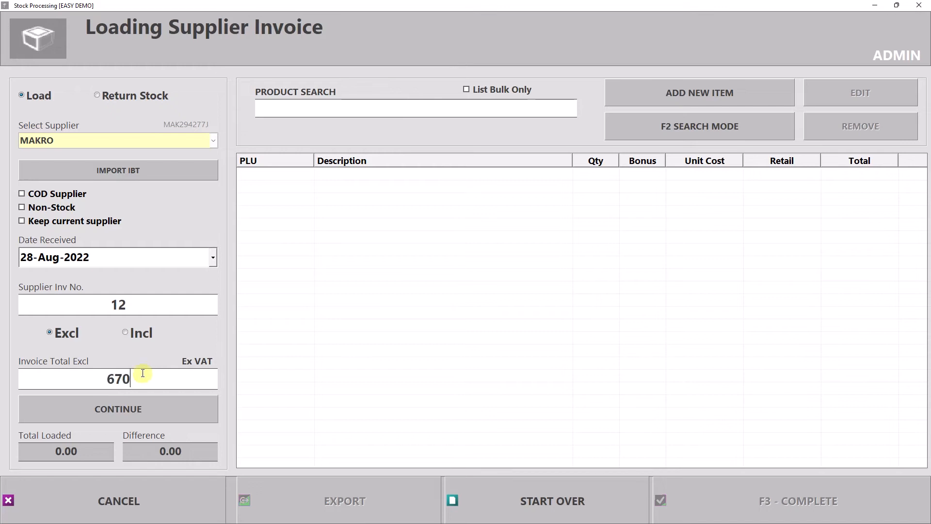
{"action": "left_click", "coordinate": [123, 418]}
Step: Search the products for "calc" and open the item details of CALCULATOR BIG BUTTON
{"action": "left_click", "coordinate": [412, 107]}
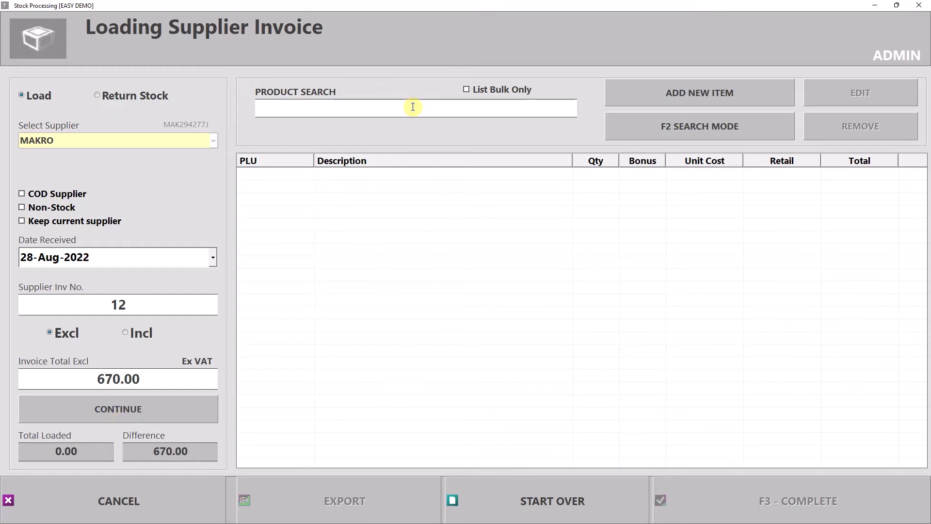
{"action": "left_click", "coordinate": [698, 127]}
{"action": "left_click", "coordinate": [698, 127]}
{"action": "type", "text": "calc"}
{"action": "key", "text": "Return"}
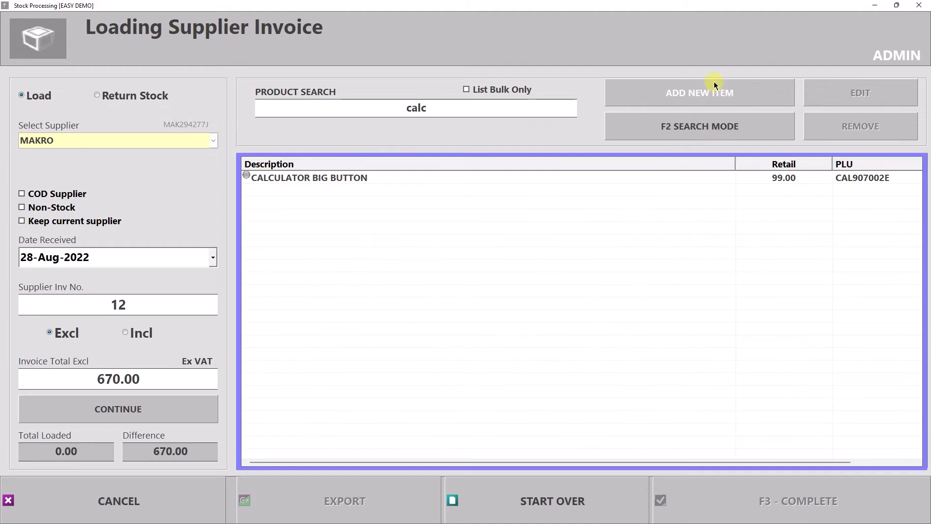
{"action": "left_click", "coordinate": [300, 180]}
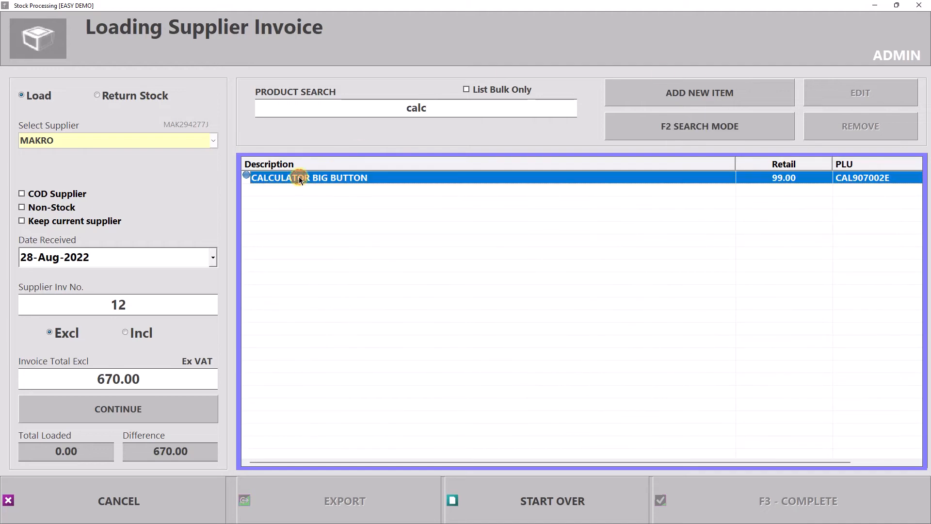
{"action": "double_click", "coordinate": [299, 178]}
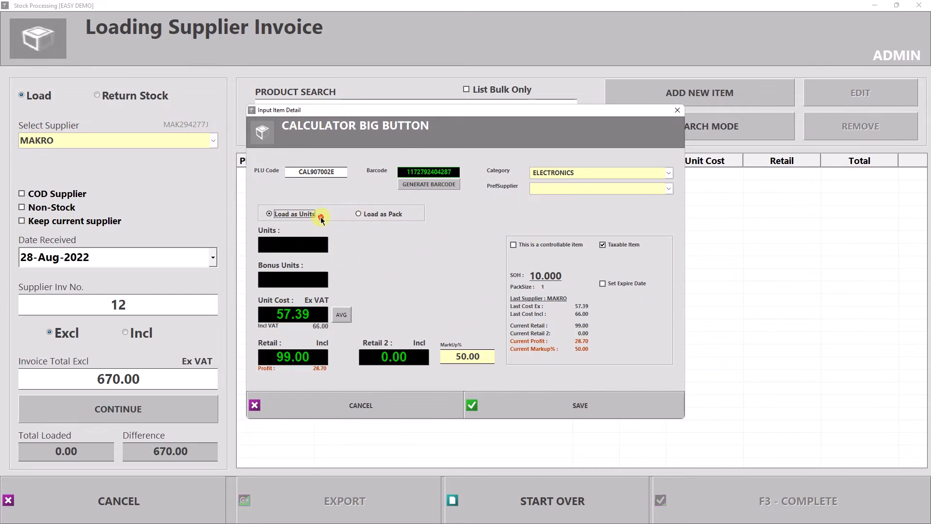
Step: Load the calculator as 10 units at a unit cost of 67 ex VAT and a retail price of 129, and save the line
{"action": "left_click", "coordinate": [389, 217]}
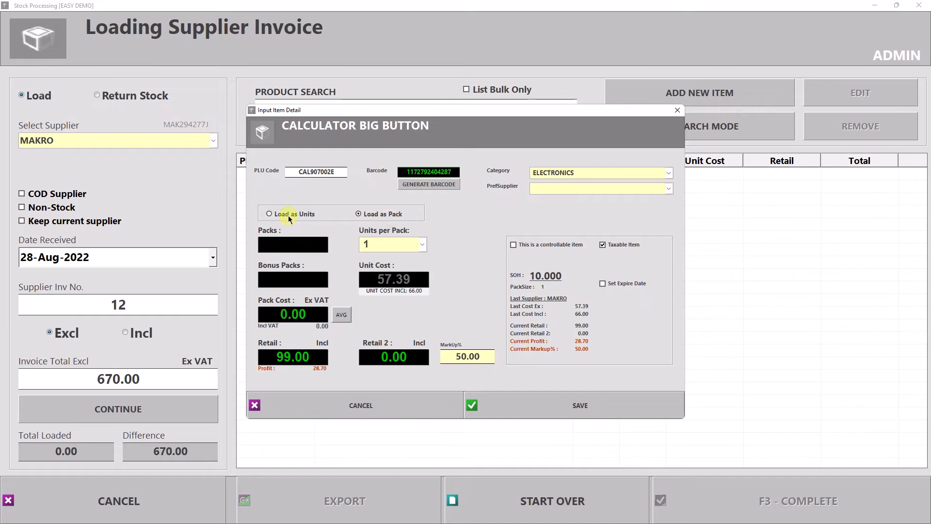
{"action": "left_click", "coordinate": [288, 215]}
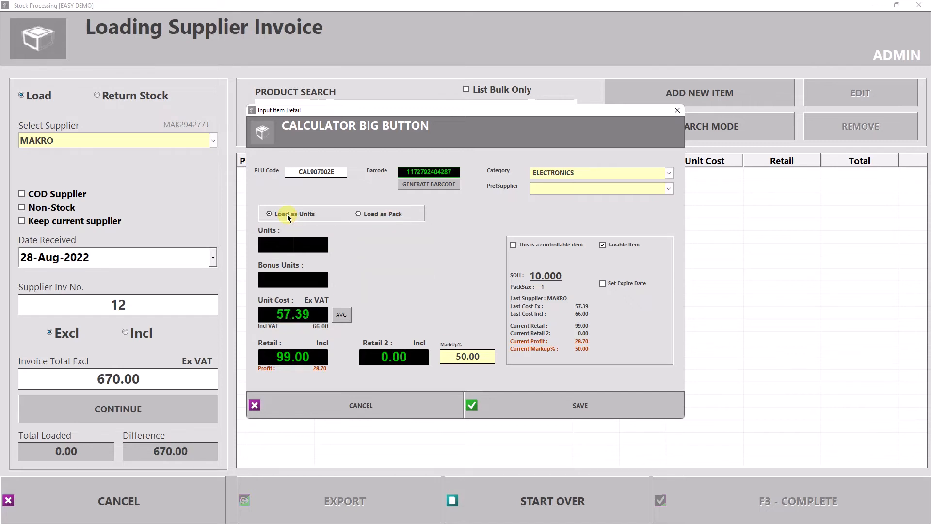
{"action": "type", "text": "10"}
{"action": "left_click", "coordinate": [319, 308]}
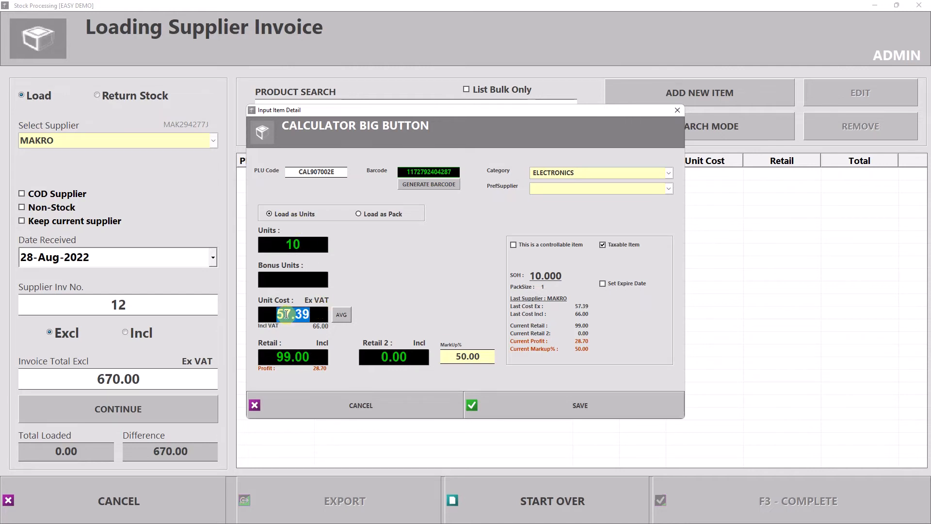
{"action": "type", "text": "67"}
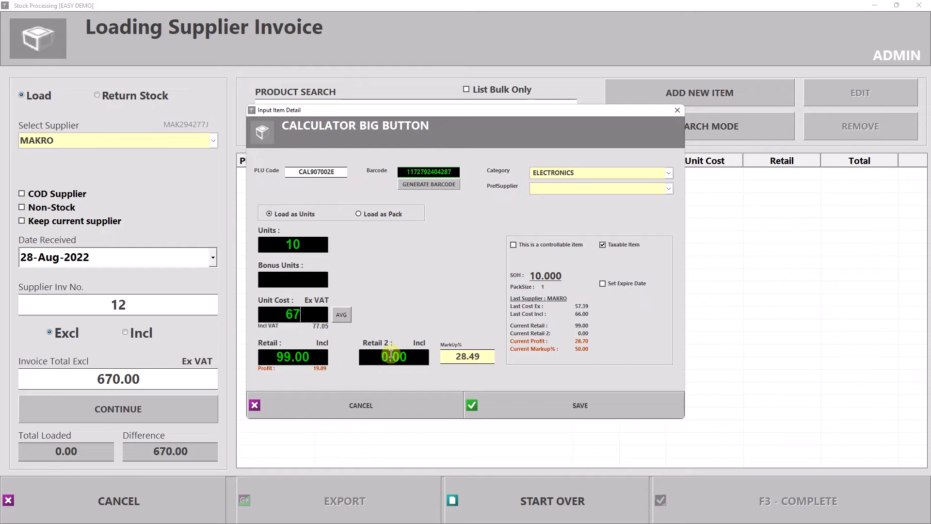
{"action": "key", "text": "Return"}
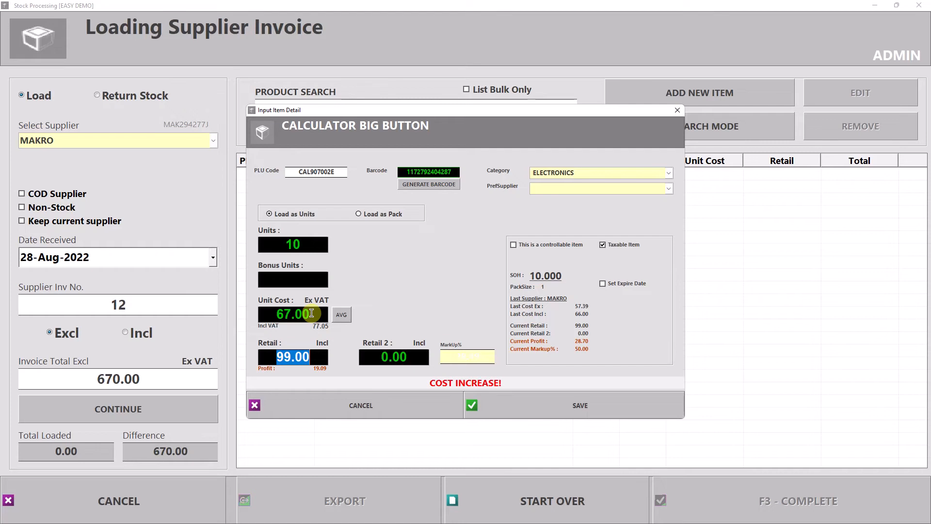
{"action": "type", "text": "129"}
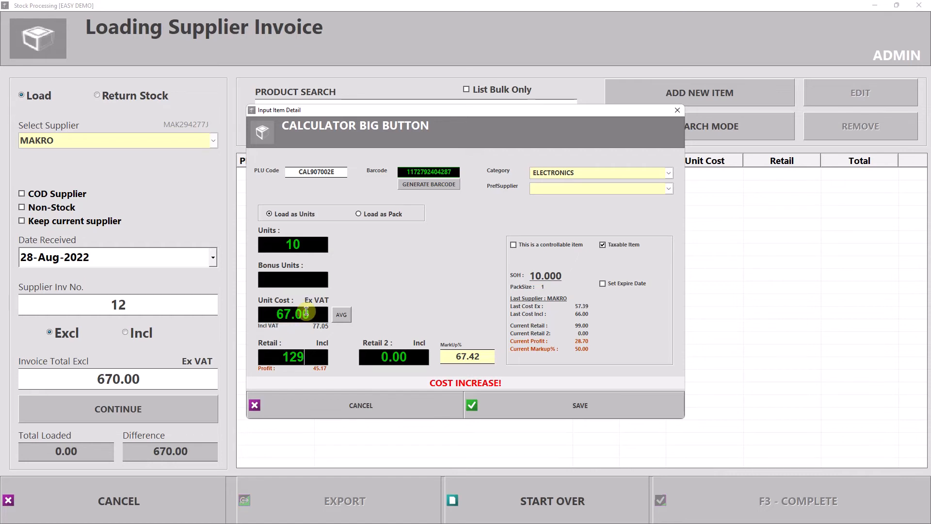
{"action": "left_click", "coordinate": [597, 405]}
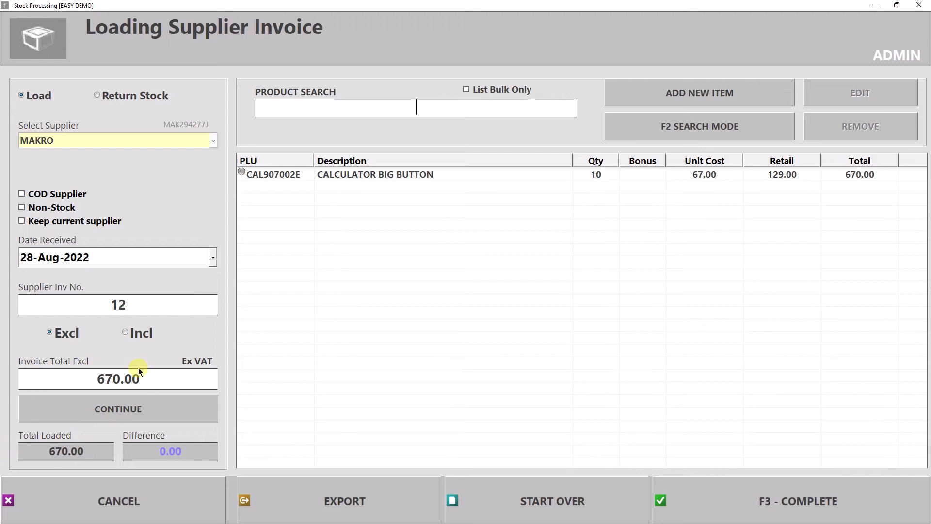
Step: Compare the invoice total with the total loaded and the difference, and check the calculator line against them
{"action": "left_click", "coordinate": [149, 378]}
{"action": "left_click_drag", "start_coordinate": [94, 378], "coordinate": [173, 374]}
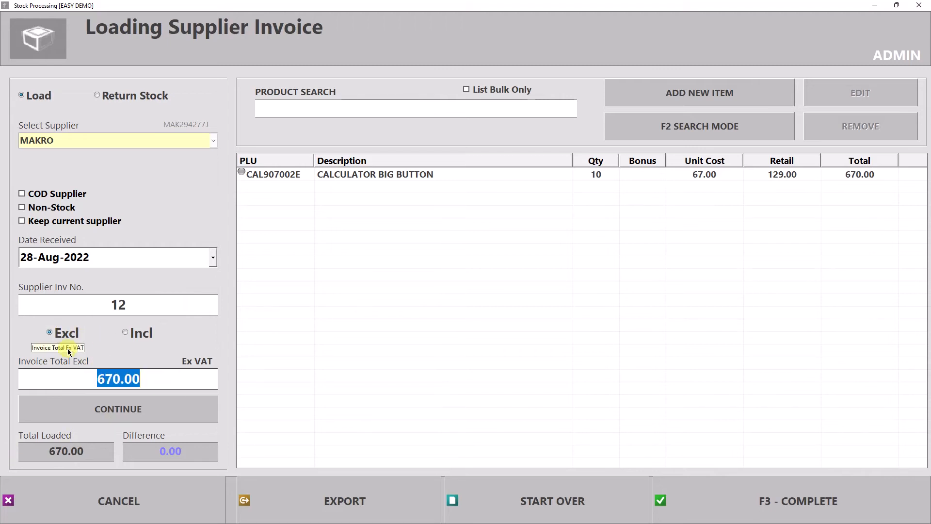
{"action": "left_click_drag", "start_coordinate": [92, 450], "coordinate": [29, 451]}
{"action": "left_click_drag", "start_coordinate": [133, 451], "coordinate": [209, 448]}
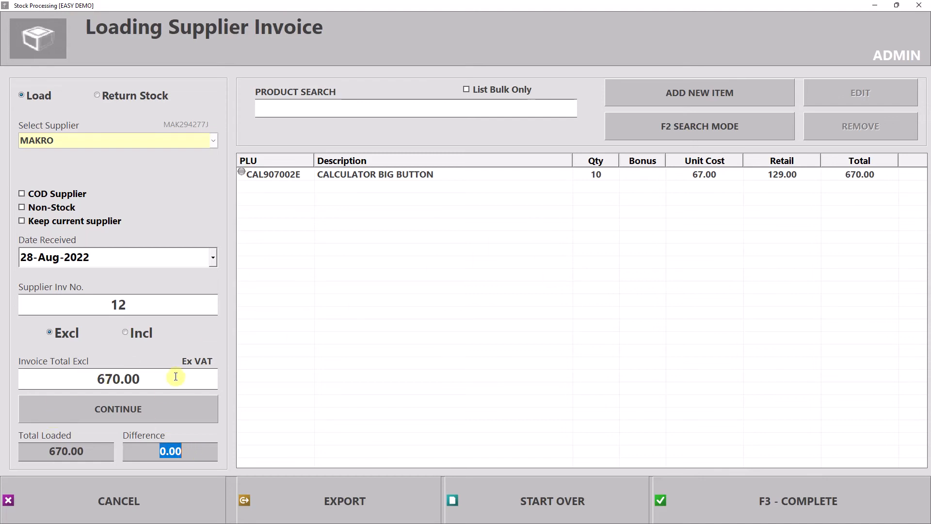
{"action": "left_click", "coordinate": [133, 450]}
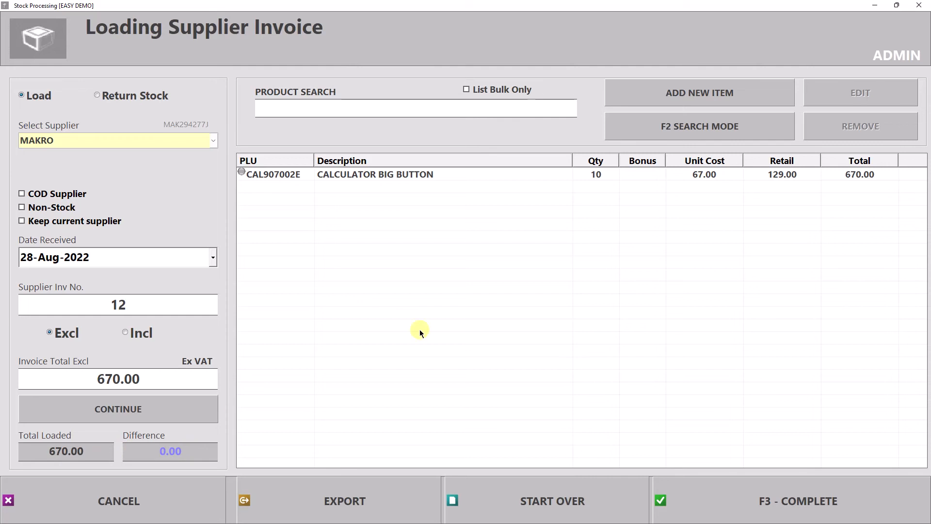
{"action": "left_click", "coordinate": [476, 180]}
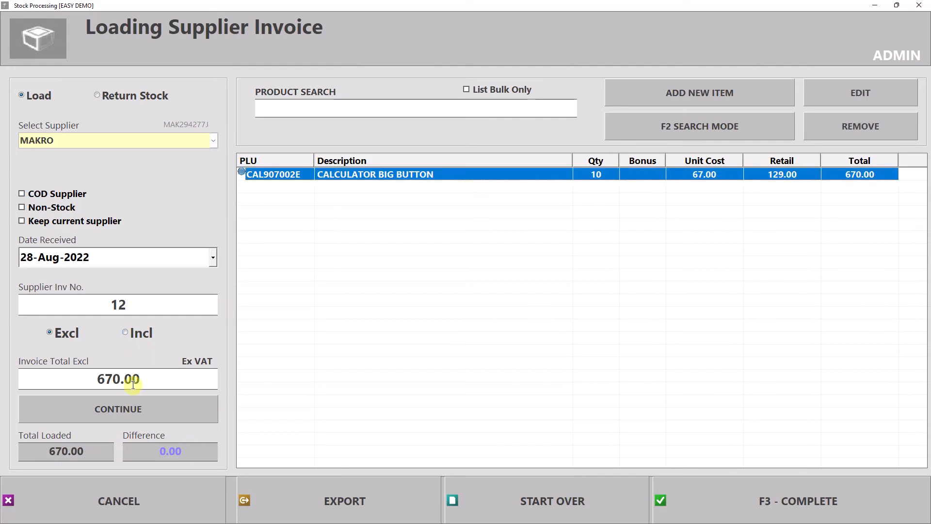
{"action": "left_click_drag", "start_coordinate": [98, 378], "coordinate": [127, 374]}
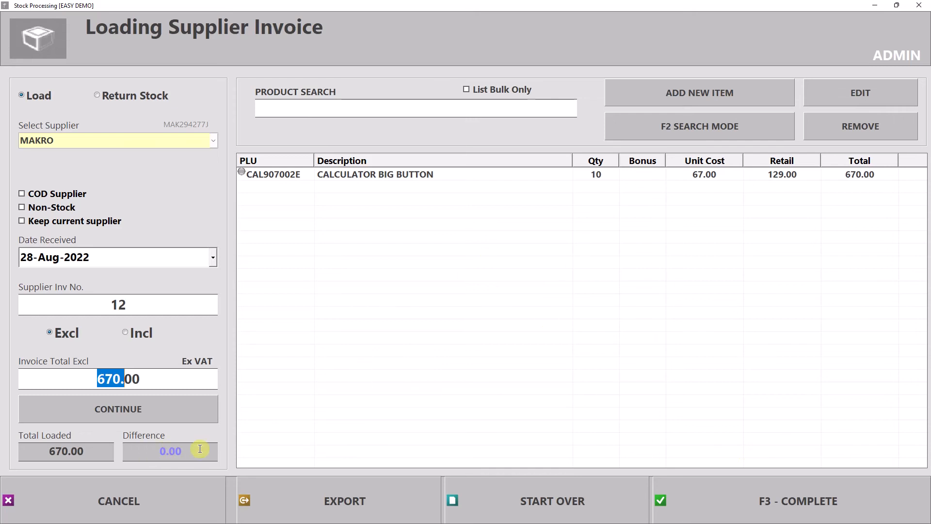
Step: Complete the supplier invoice without printing barcode labels
{"action": "left_click", "coordinate": [803, 500]}
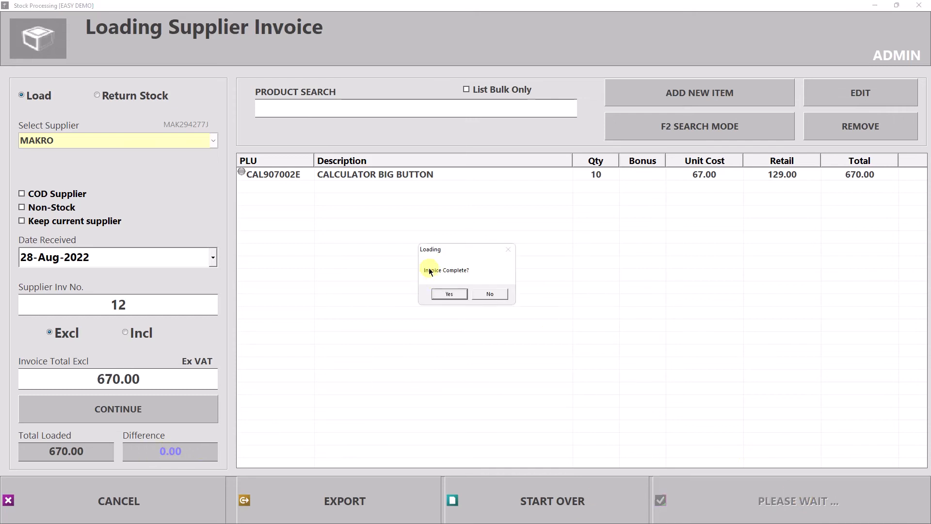
{"action": "left_click", "coordinate": [449, 294]}
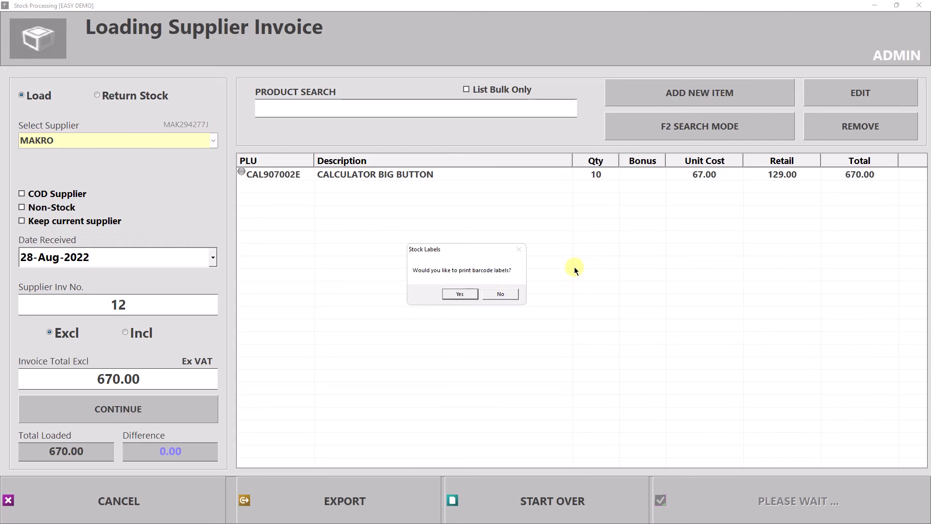
{"action": "left_click", "coordinate": [499, 293]}
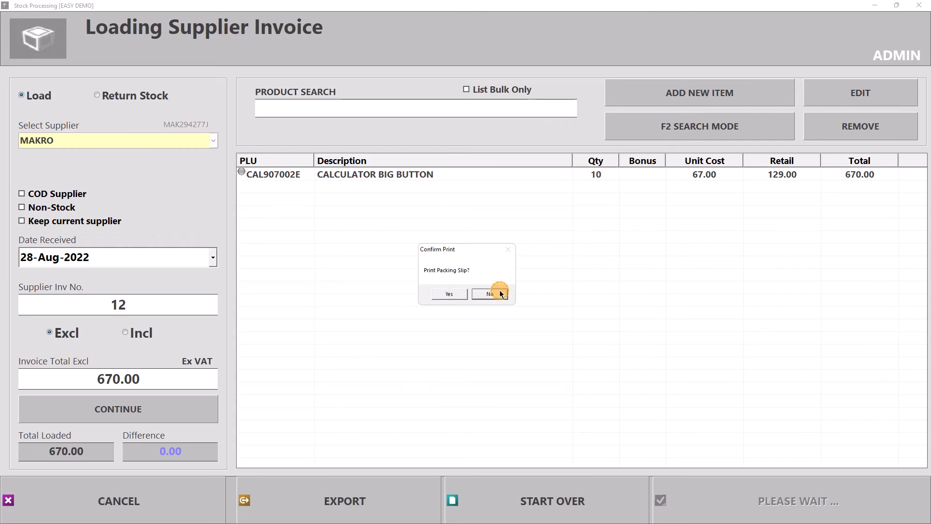
Step: Generate the packing slip, check the calculator's retail price on it and close the preview
{"action": "left_click", "coordinate": [448, 294]}
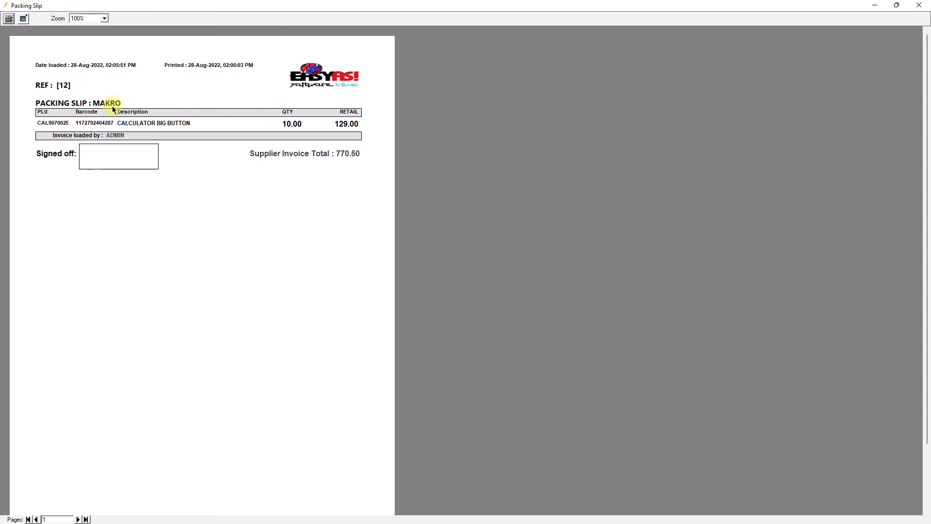
{"action": "left_click", "coordinate": [333, 123]}
{"action": "left_click", "coordinate": [334, 125]}
{"action": "left_click", "coordinate": [918, 6]}
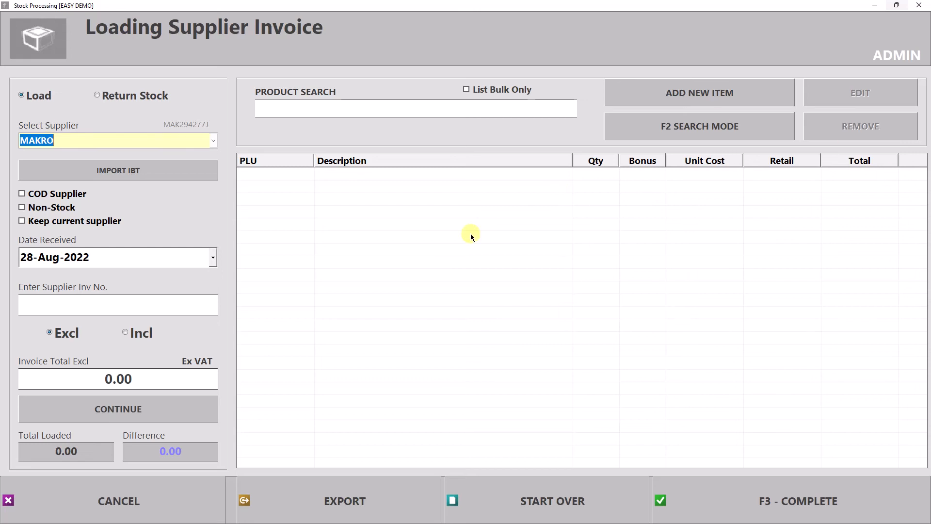
Step: Leave invoice loading, open the supplier invoices history, view the MAKRO invoice's loaded items and available actions, and close the history
{"action": "left_click", "coordinate": [156, 512]}
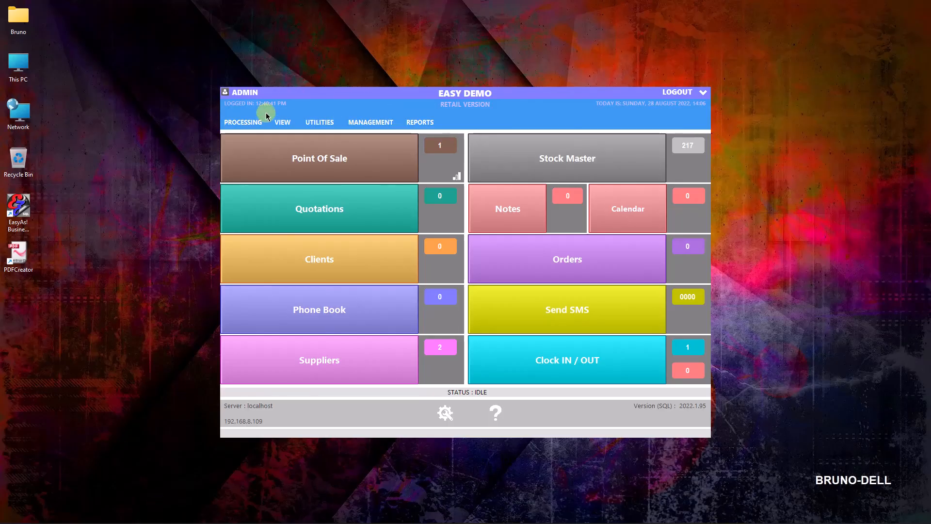
{"action": "left_click", "coordinate": [284, 124]}
{"action": "left_click", "coordinate": [354, 145]}
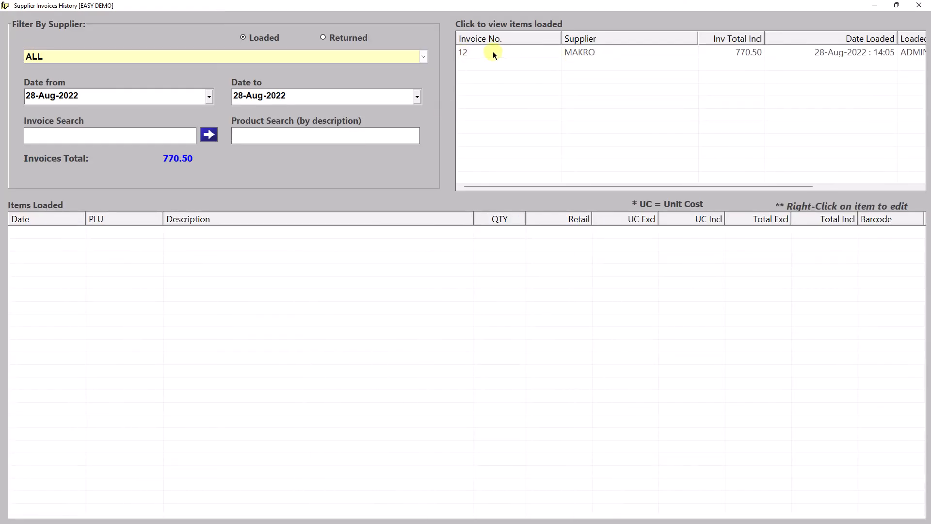
{"action": "left_click", "coordinate": [592, 52]}
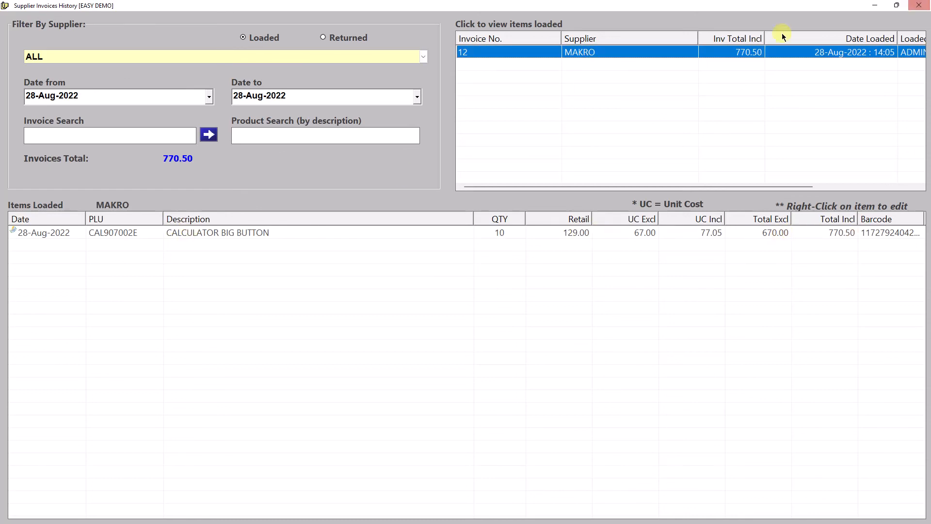
{"action": "right_click", "coordinate": [631, 53]}
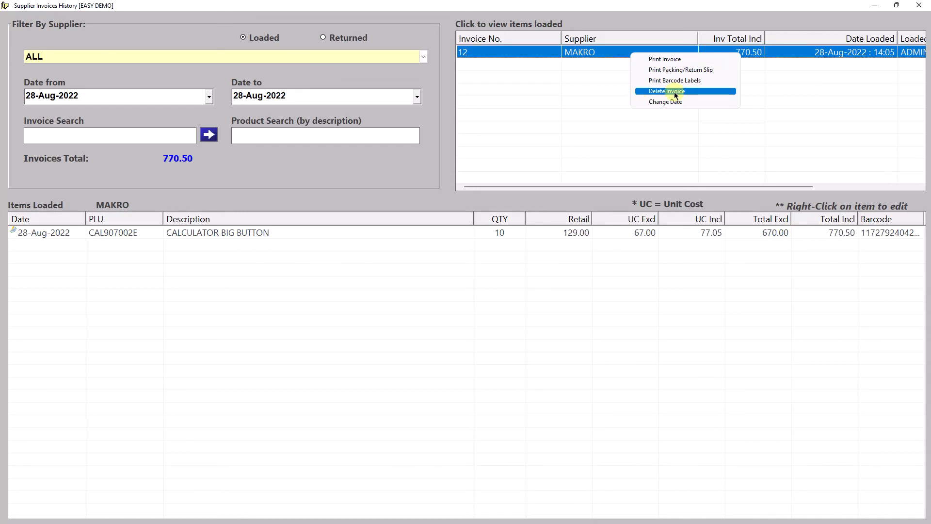
{"action": "left_click", "coordinate": [927, 4]}
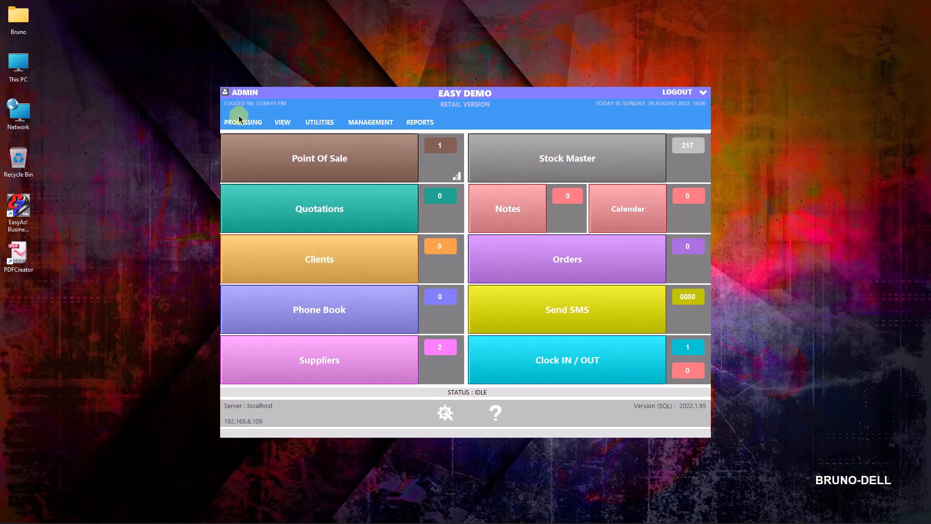
Step: Open supplier stock processing, switch it to Return Stock to view the return form, and close it without processing a return
{"action": "left_click", "coordinate": [240, 121]}
{"action": "left_click", "coordinate": [256, 134]}
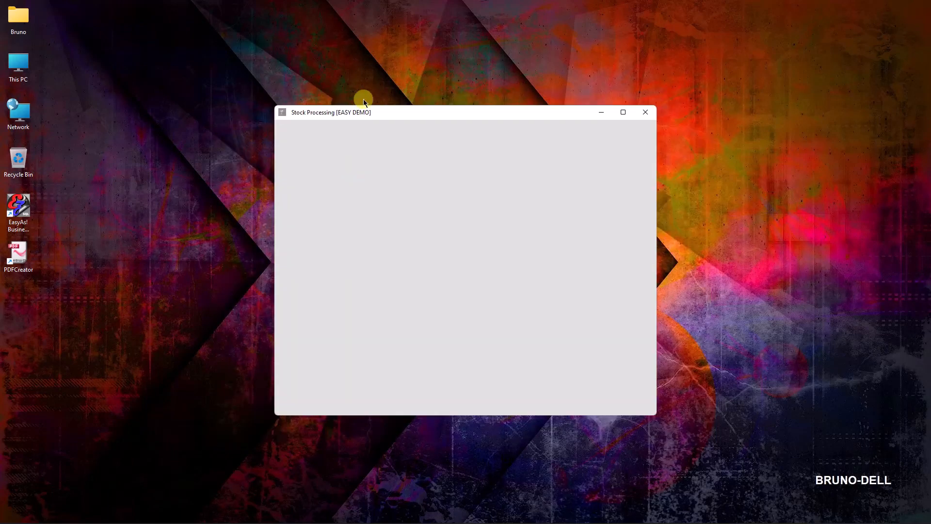
{"action": "left_click", "coordinate": [129, 95]}
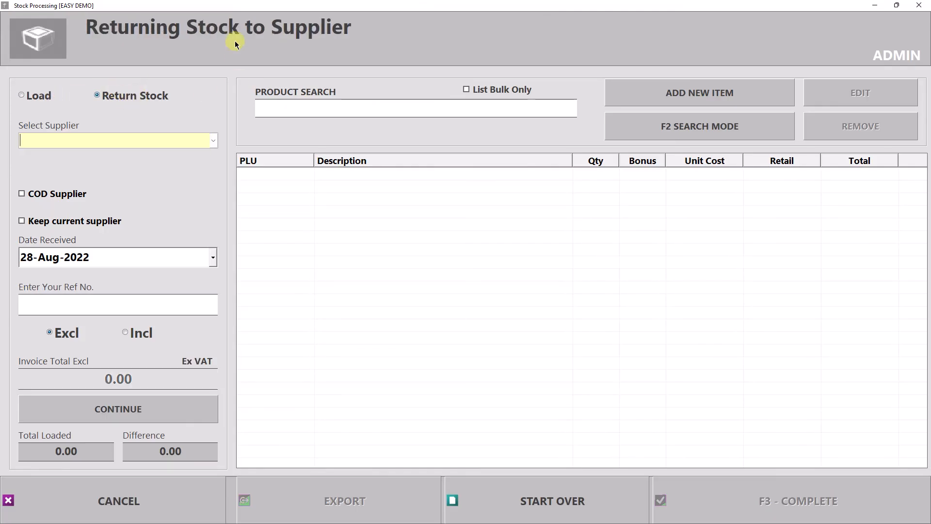
{"action": "left_click", "coordinate": [917, 4]}
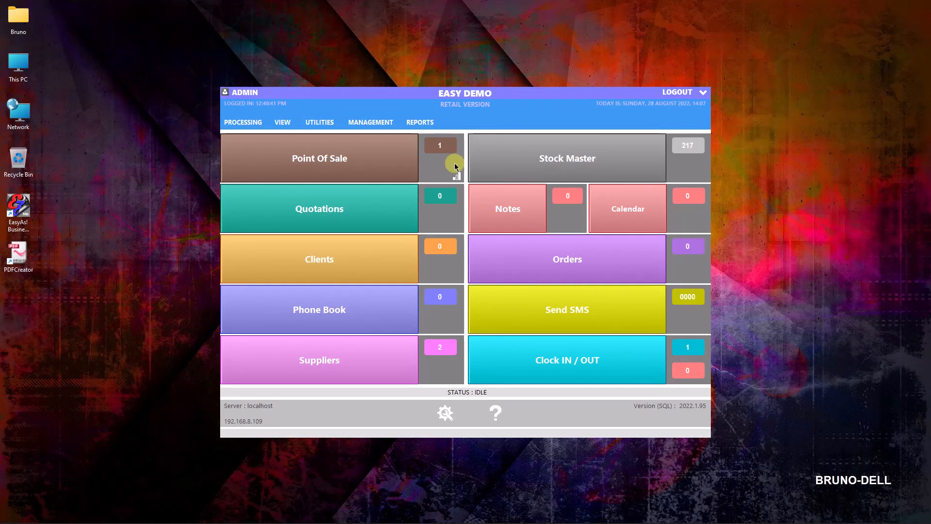
Step: Search the Stock Master items for "calc" and open the product entry of CALCULATOR BIG BUTTON
{"action": "left_click", "coordinate": [616, 153]}
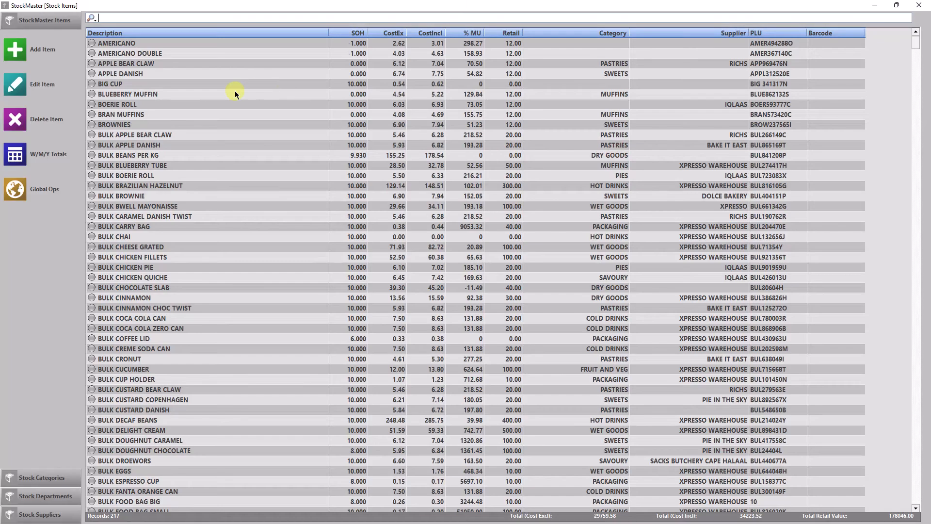
{"action": "type", "text": "calc"}
{"action": "left_click", "coordinate": [164, 43]}
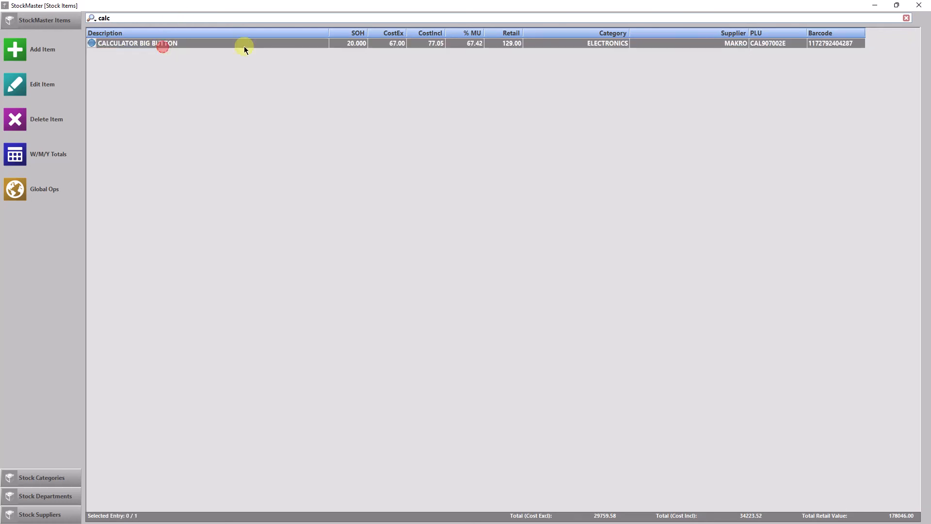
{"action": "double_click", "coordinate": [354, 43]}
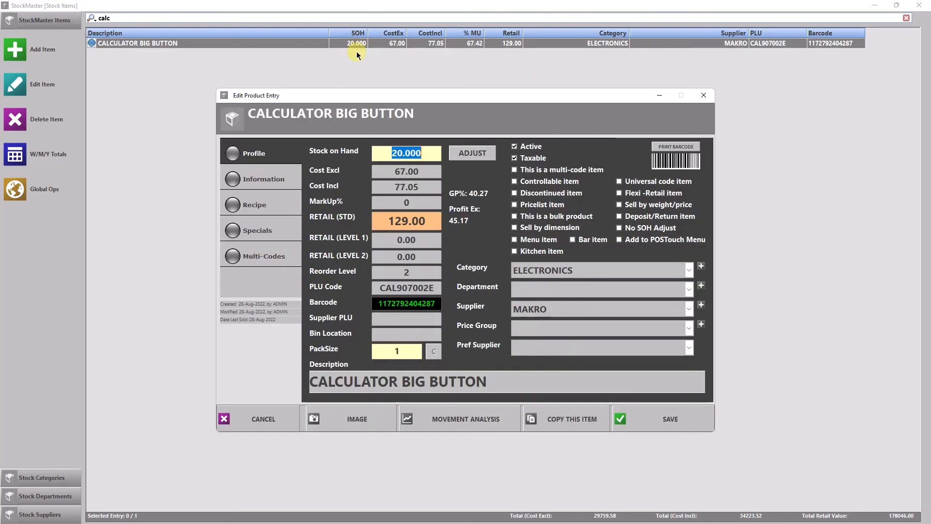
Step: Check the calculator's previous supplier information, cost and standard retail price, cancel the product entry and close the stock list
{"action": "left_click", "coordinate": [262, 184]}
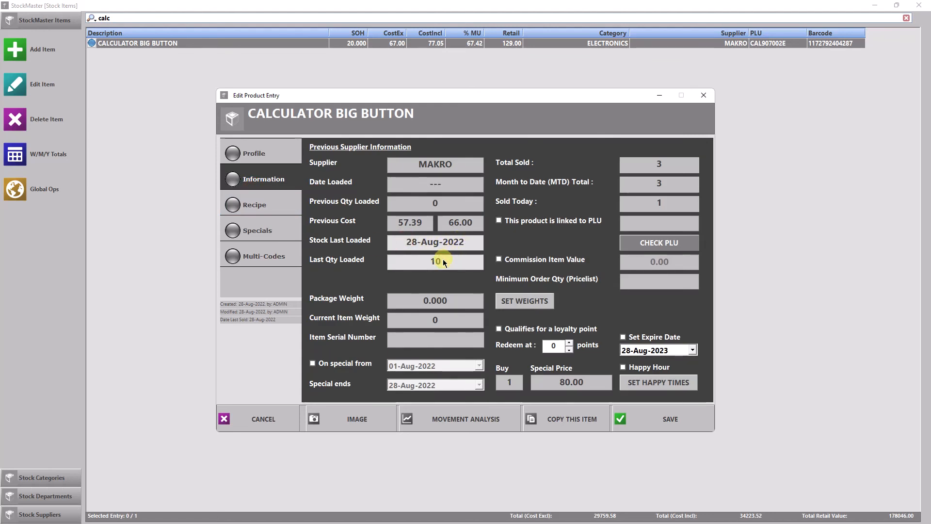
{"action": "left_click", "coordinate": [257, 151]}
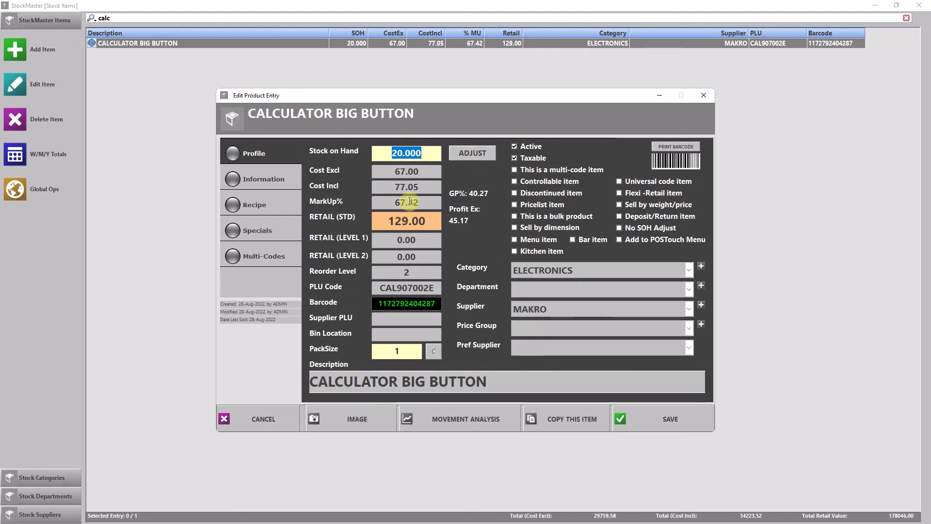
{"action": "left_click", "coordinate": [394, 170]}
{"action": "left_click", "coordinate": [393, 221]}
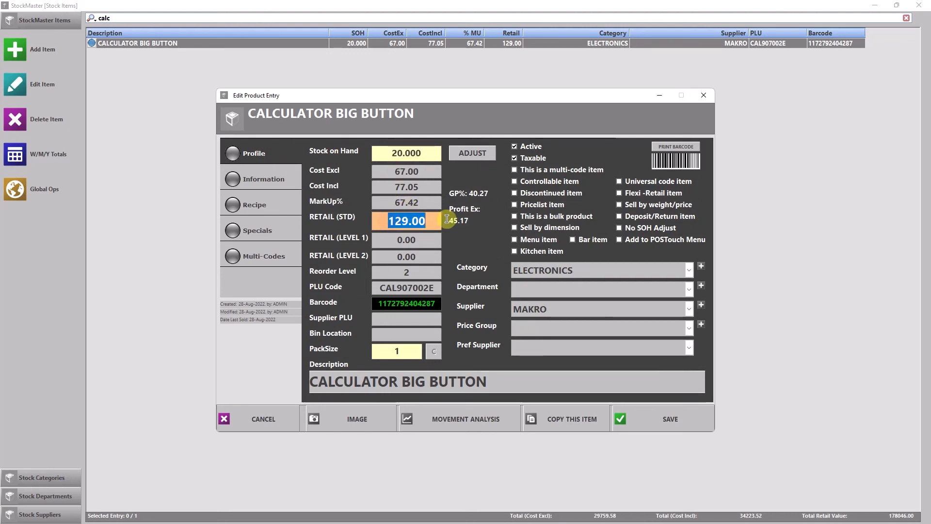
{"action": "left_click", "coordinate": [269, 420]}
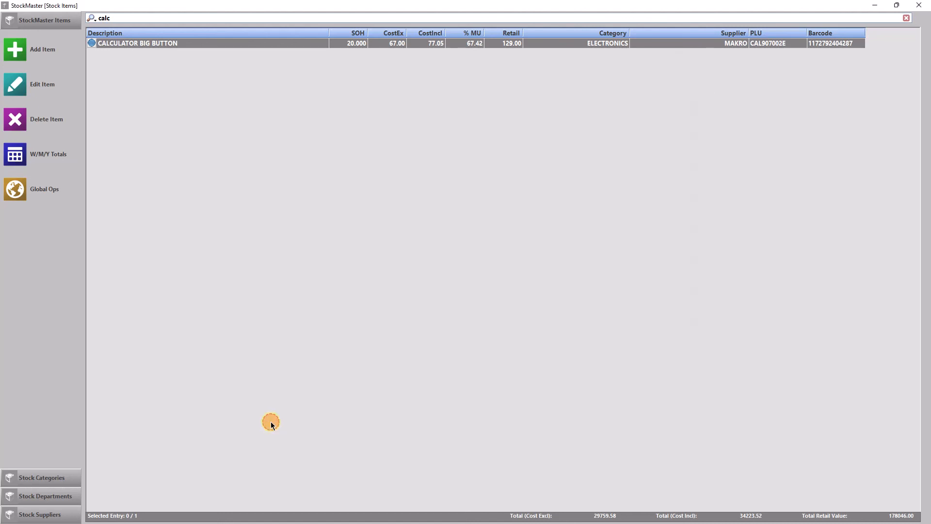
{"action": "left_click", "coordinate": [916, 6]}
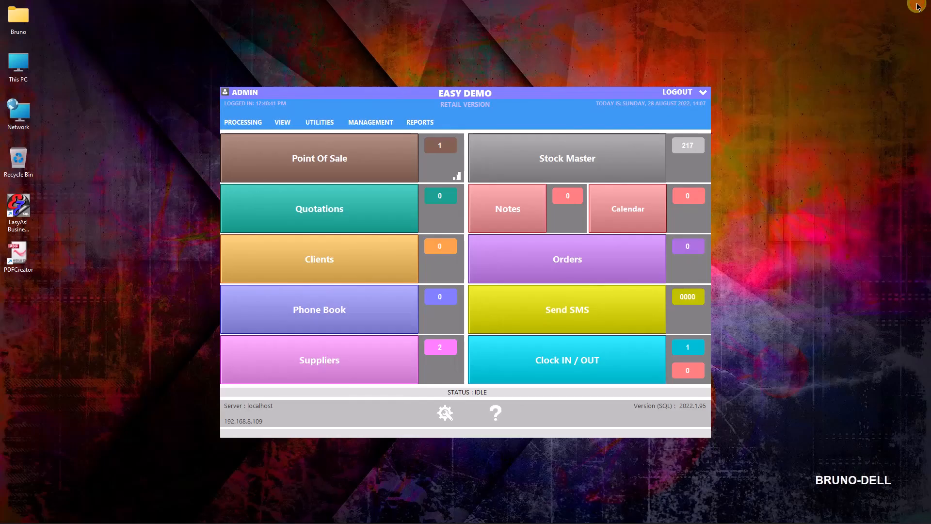